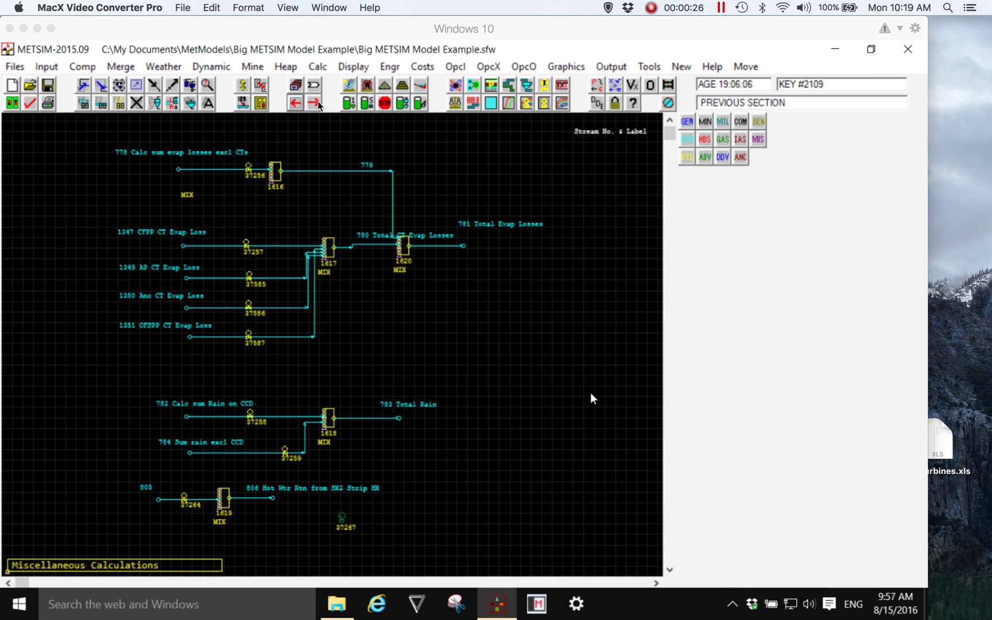
# Browse the list of flowsheet sections, then return to the flowsheet
pyautogui.click(303, 95)
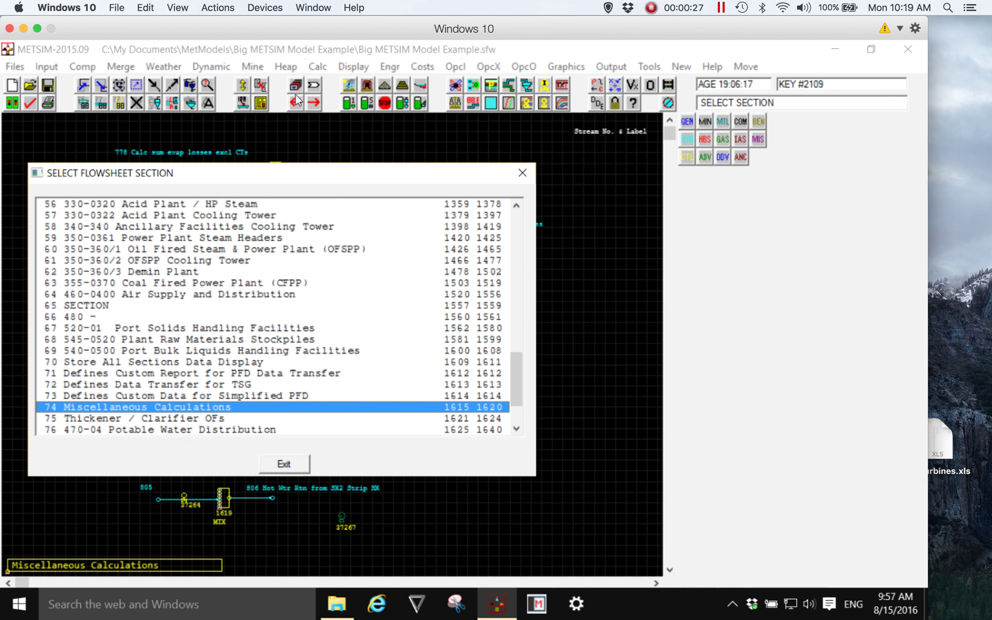
pyautogui.scroll(-2, 316, 290)
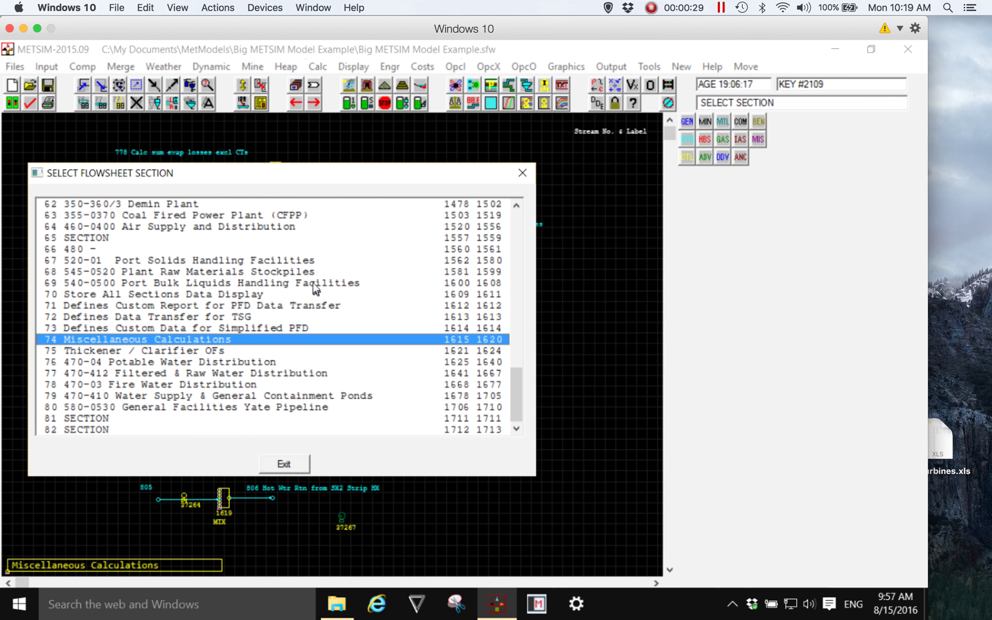
pyautogui.scroll(20, 307, 282)
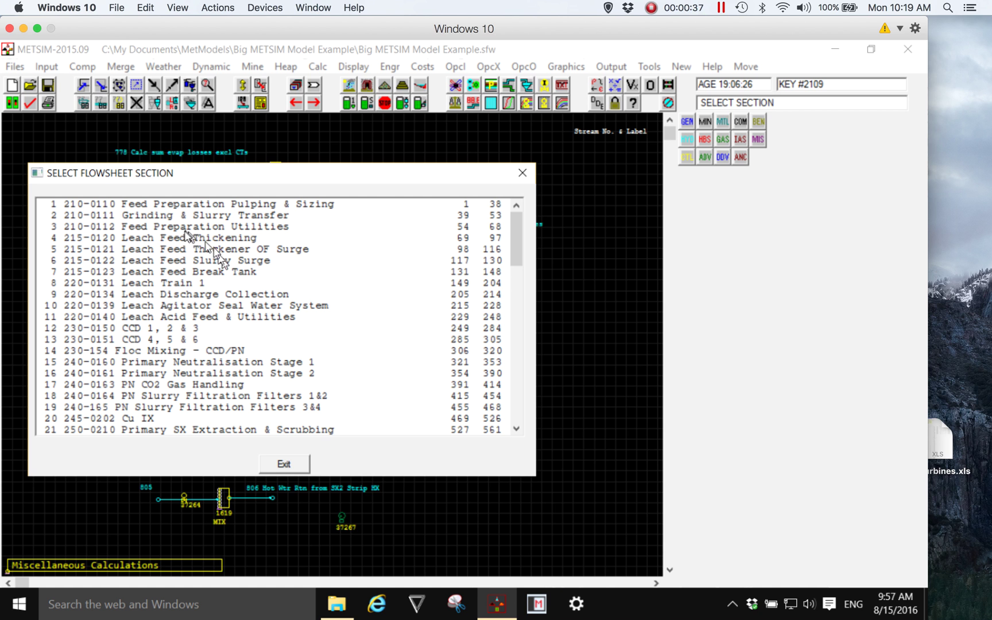
pyautogui.scroll(-20, 174, 285)
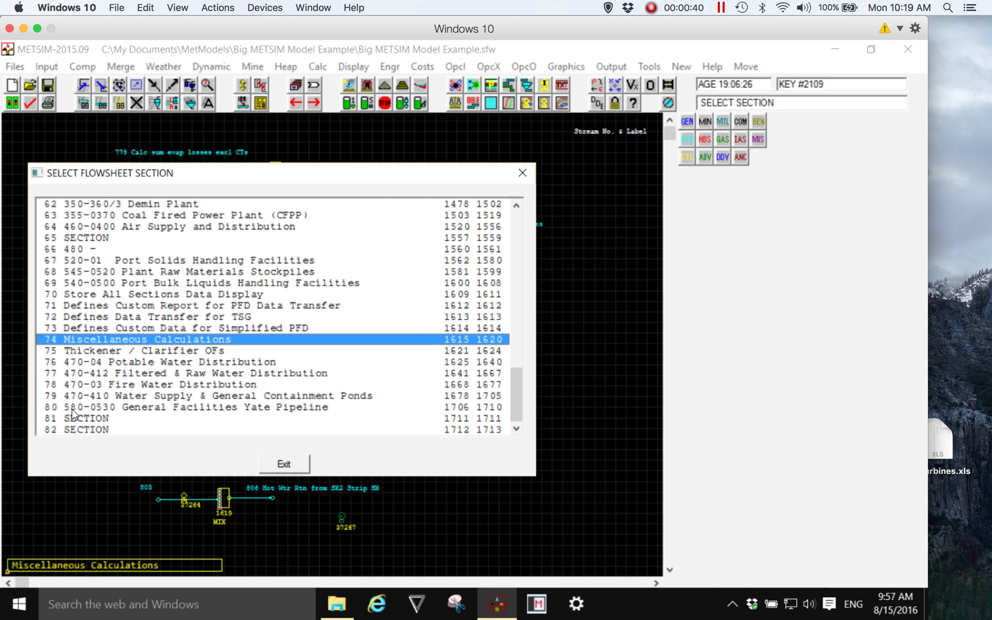
pyautogui.scroll(15, 104, 360)
pyautogui.scroll(5, 104, 360)
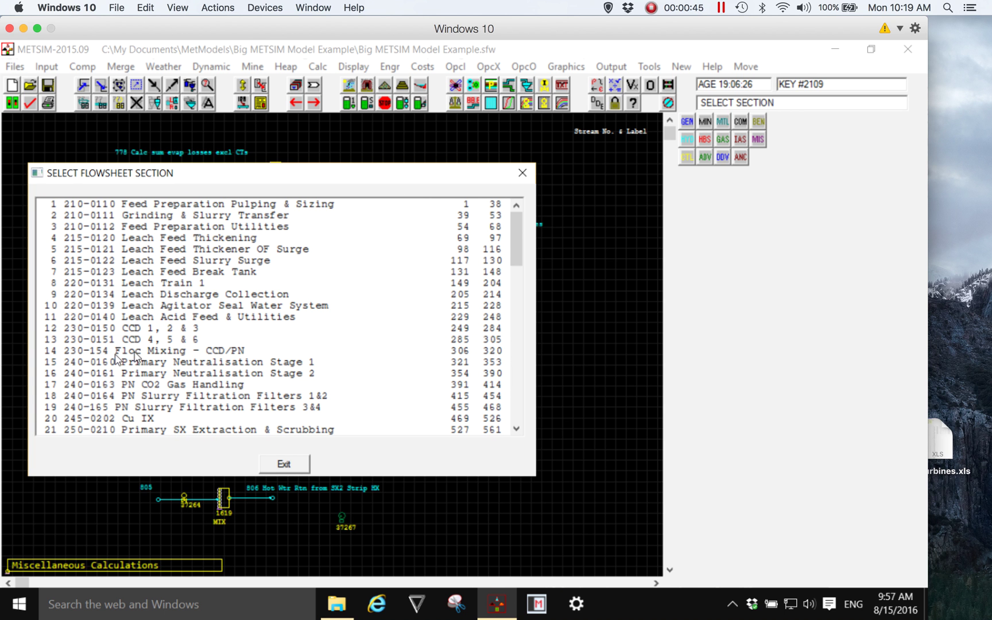
pyautogui.scroll(-20, 447, 339)
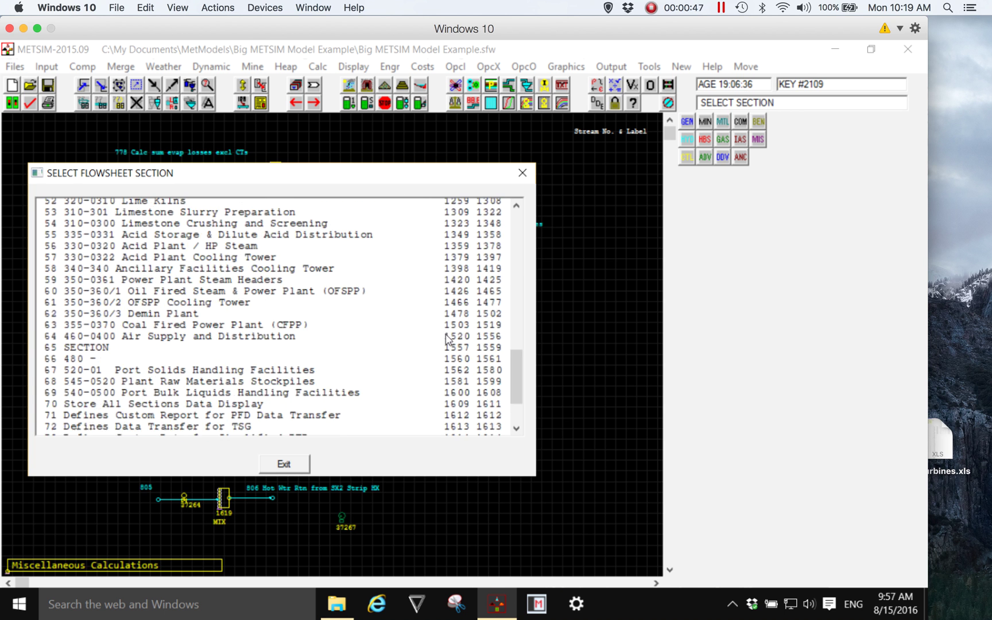
pyautogui.scroll(-1, 447, 339)
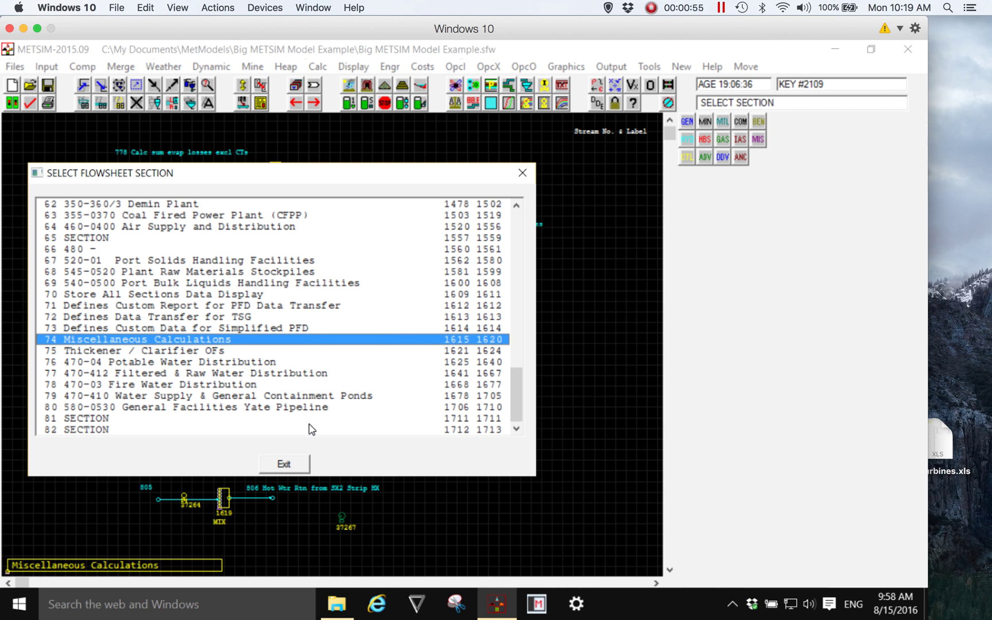
pyautogui.click(283, 462)
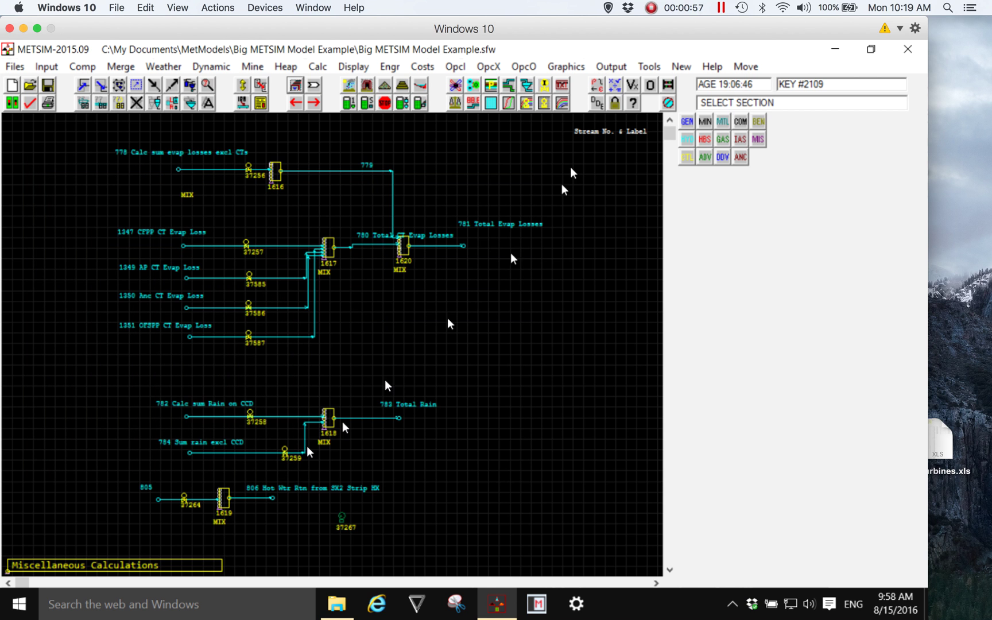
# In the APL command window, run NOS - ρUS to get the stream count of 3032
pyautogui.click(597, 102)
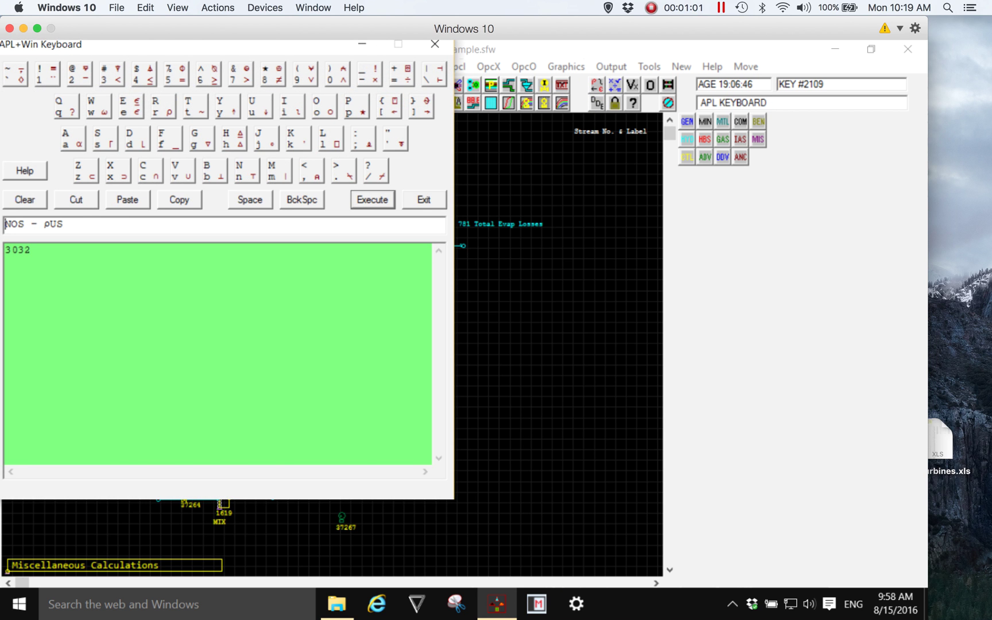
pyautogui.moveTo(18, 224); pyautogui.dragTo(117, 220)
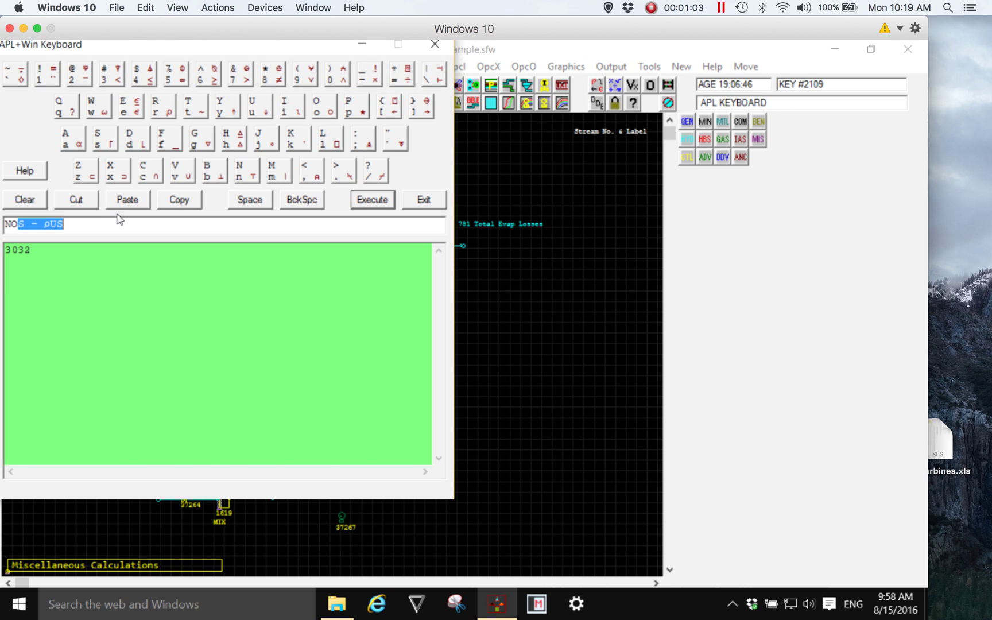
pyautogui.press('BackSpace')
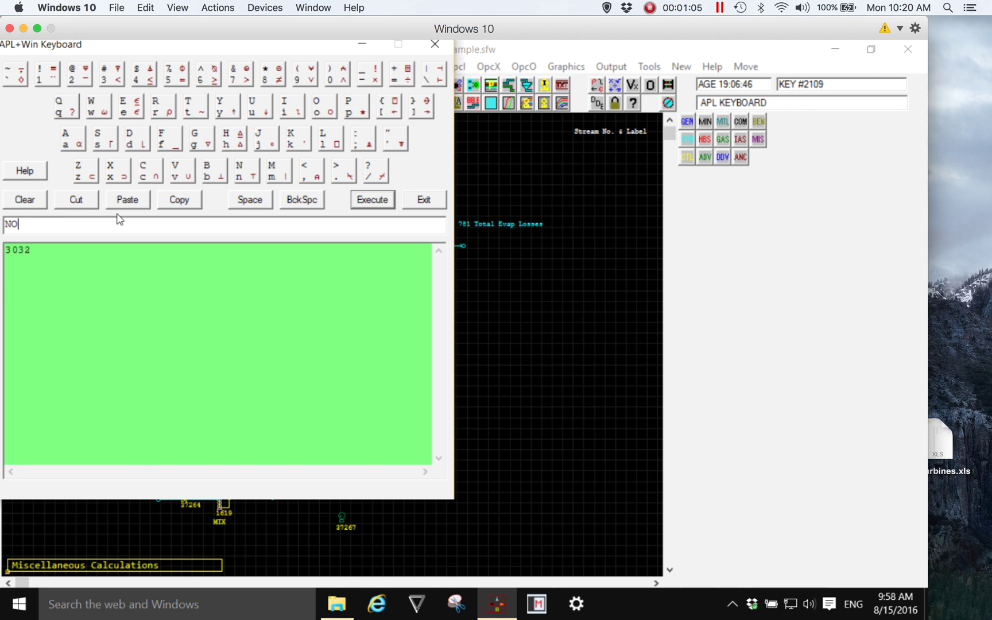
pyautogui.write('S')
pyautogui.write('- ρ US')
pyautogui.press('Return')
# Query NOC (167) and NSA (33), then close the APL window
pyautogui.press('BackSpace')
pyautogui.press('BackSpace')
pyautogui.press('BackSpace')
pyautogui.press('BackSpace')
pyautogui.press('BackSpace')
pyautogui.press('BackSpace')
pyautogui.press('BackSpace')
pyautogui.press('BackSpace')
pyautogui.write('C')
pyautogui.press('Return')
pyautogui.press('BackSpace')
pyautogui.press('BackSpace')
pyautogui.write('SA')
pyautogui.press('Return')
pyautogui.click(434, 198)
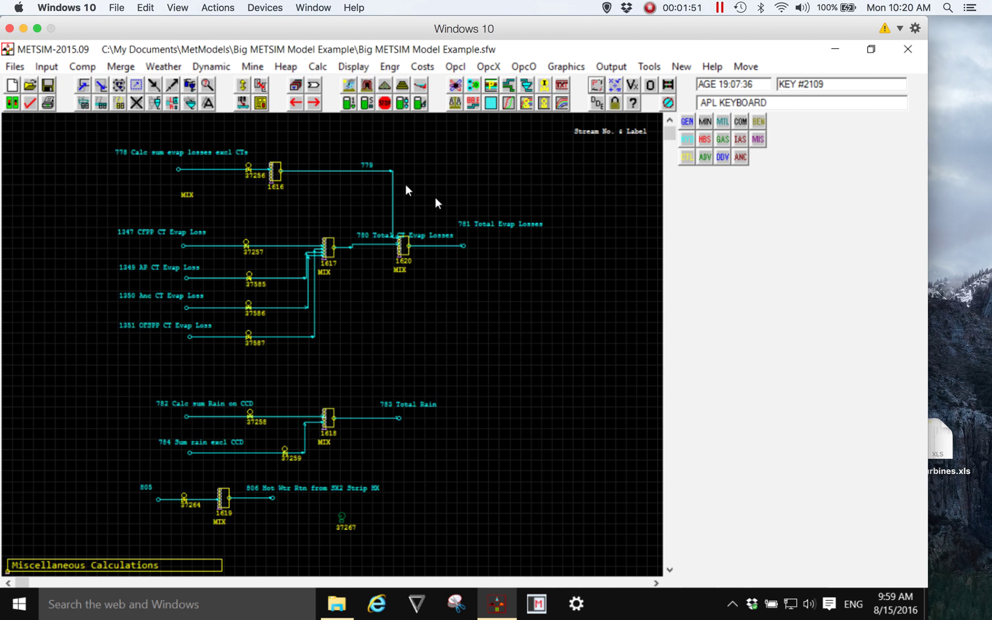
# Step back to the Defines Custom Report for PFD Data Transfer section
pyautogui.click(296, 103)
# Page back three sections, then forward two to the Data Transfer for TSG section
pyautogui.click(295, 102)
pyautogui.click(295, 103)
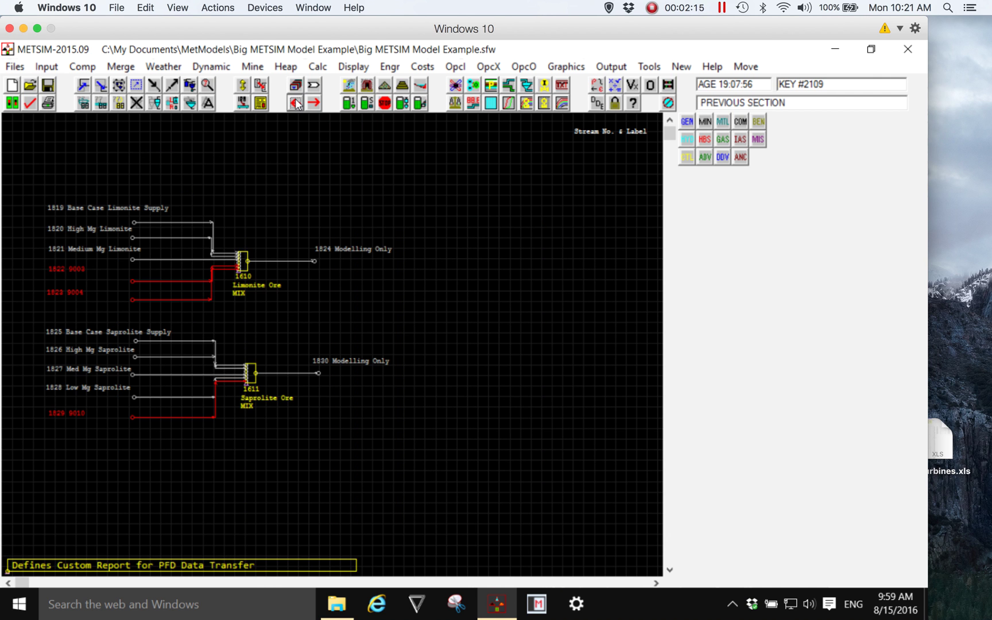
pyautogui.click(296, 103)
pyautogui.click(313, 102)
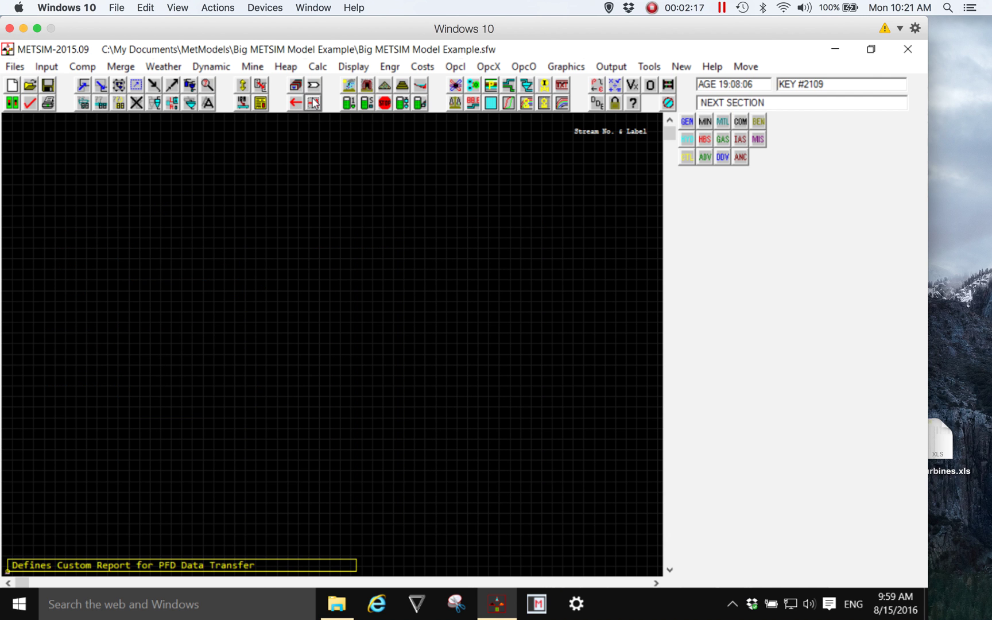
pyautogui.click(314, 102)
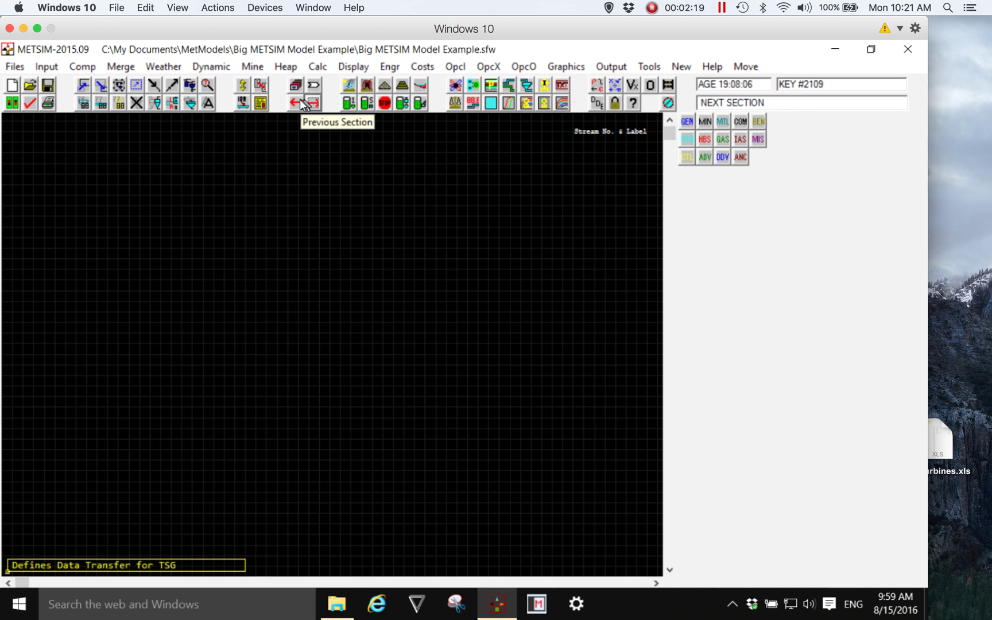
# Page back through about twenty-three earlier flowsheet sections
pyautogui.click(296, 102)
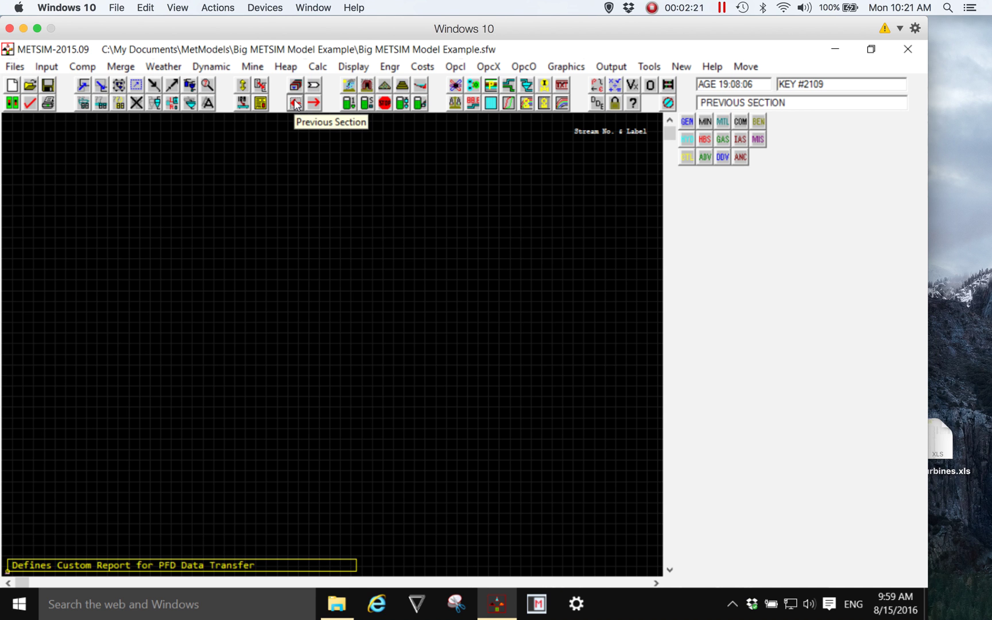
pyautogui.click(296, 103)
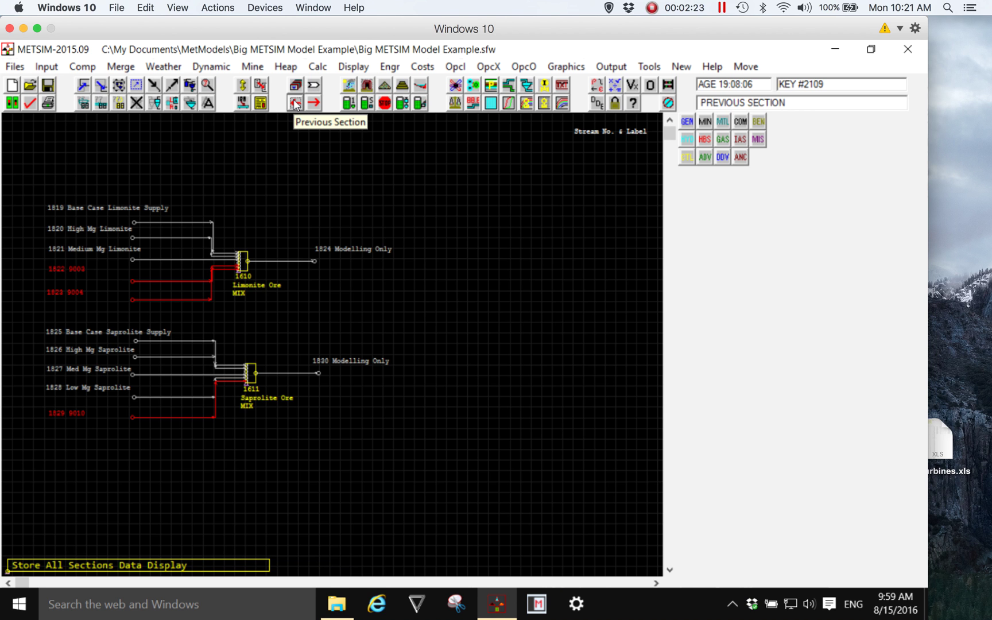
pyautogui.click(295, 102)
pyautogui.click(296, 103)
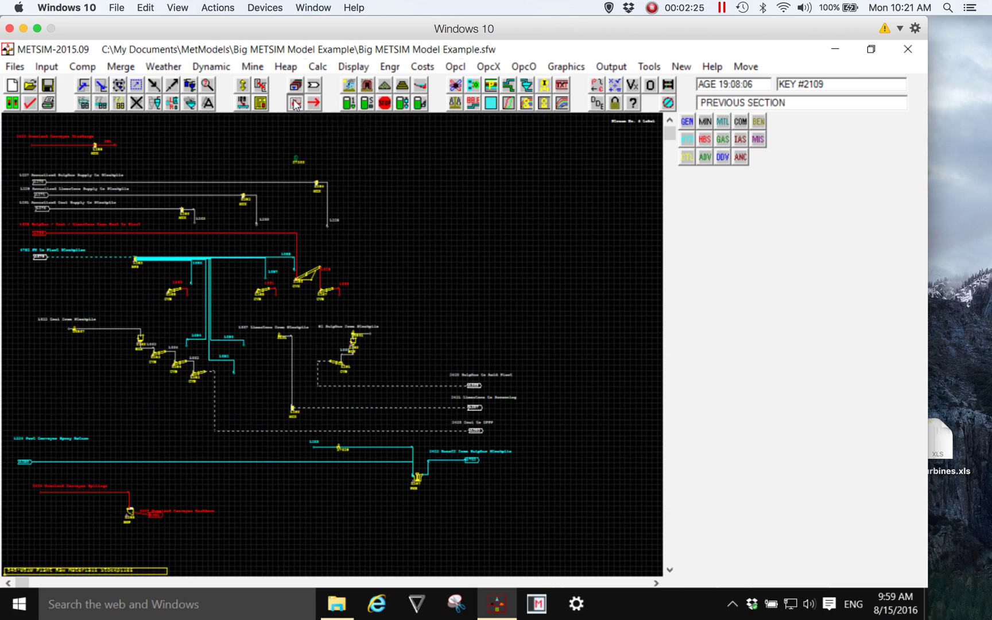
pyautogui.click(295, 103)
pyautogui.click(295, 102)
pyautogui.click(296, 103)
pyautogui.click(295, 103)
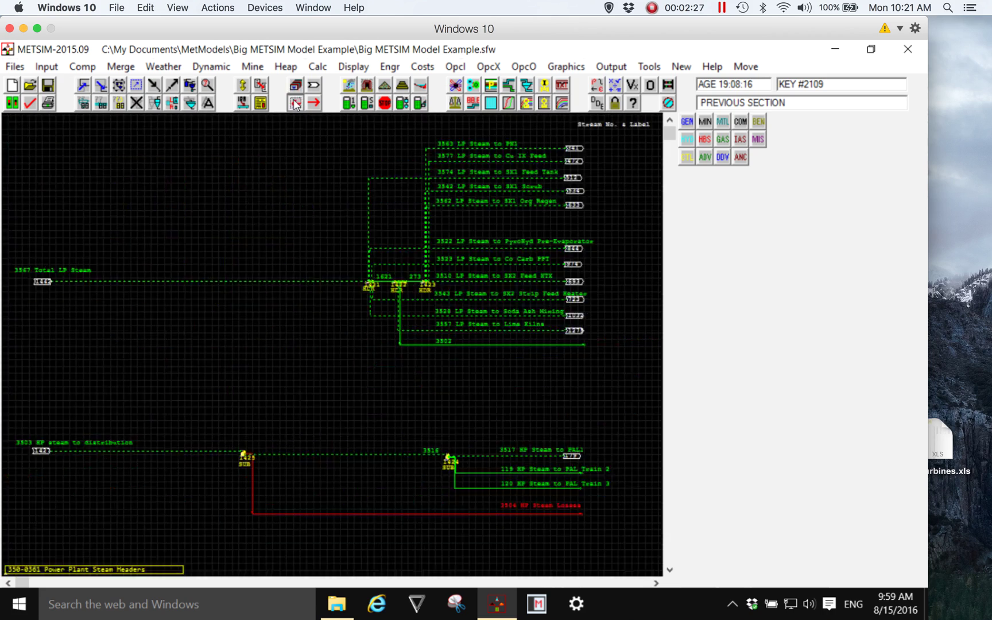
pyautogui.click(295, 102)
pyautogui.click(296, 103)
pyautogui.click(295, 103)
pyautogui.click(296, 102)
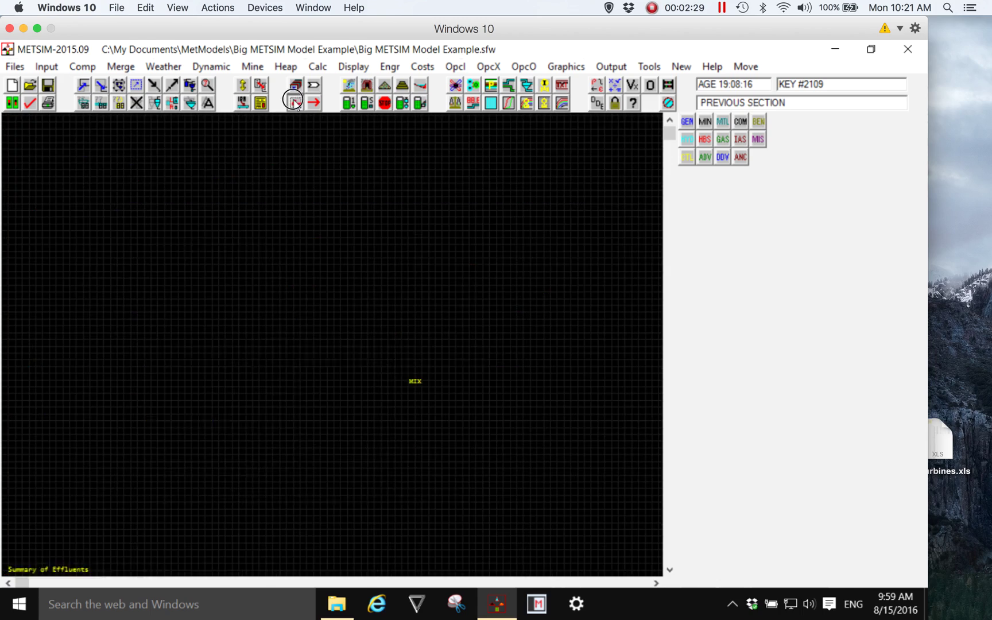
pyautogui.click(294, 103)
pyautogui.click(293, 103)
pyautogui.click(294, 103)
pyautogui.click(294, 103)
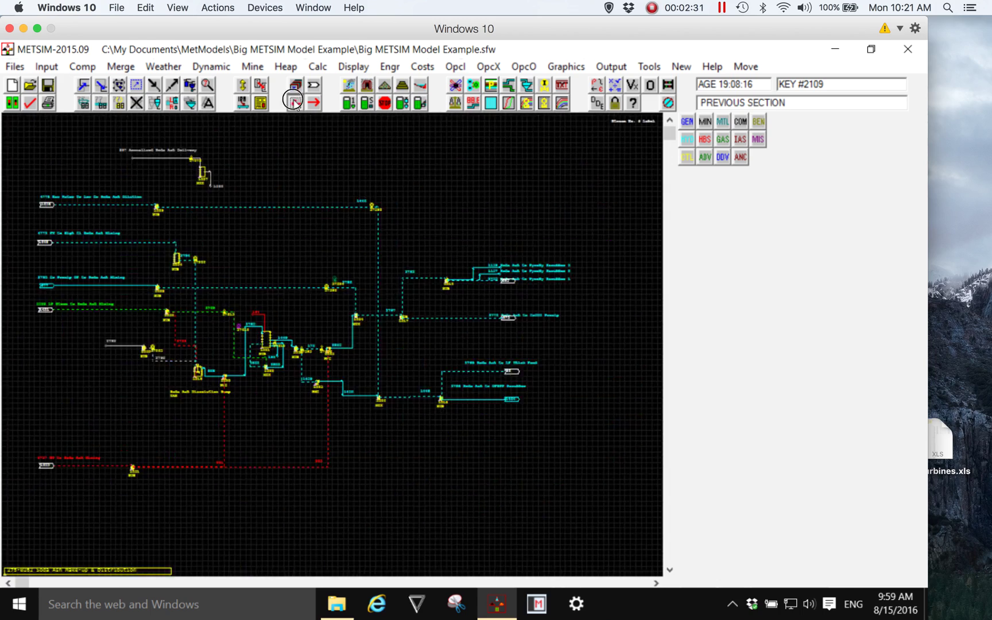
pyautogui.click(295, 103)
pyautogui.click(295, 102)
pyautogui.click(294, 102)
pyautogui.click(295, 104)
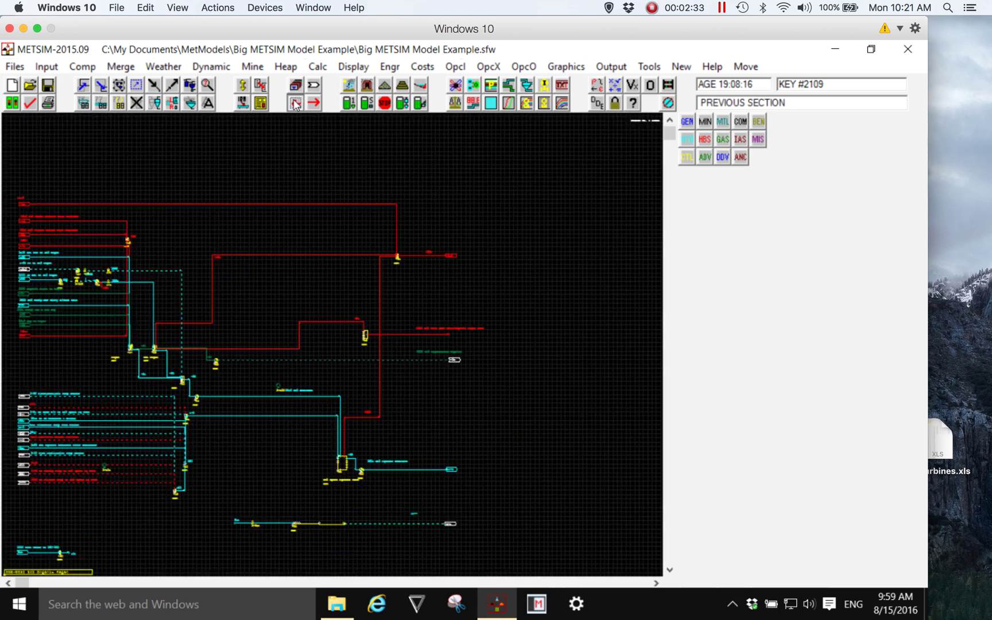
pyautogui.click(295, 104)
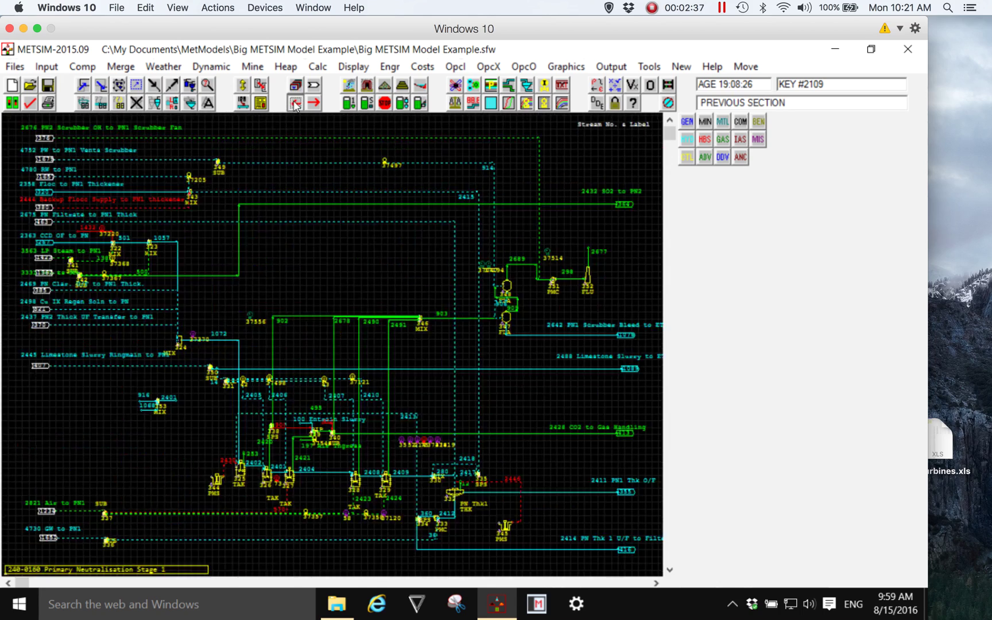
pyautogui.click(295, 103)
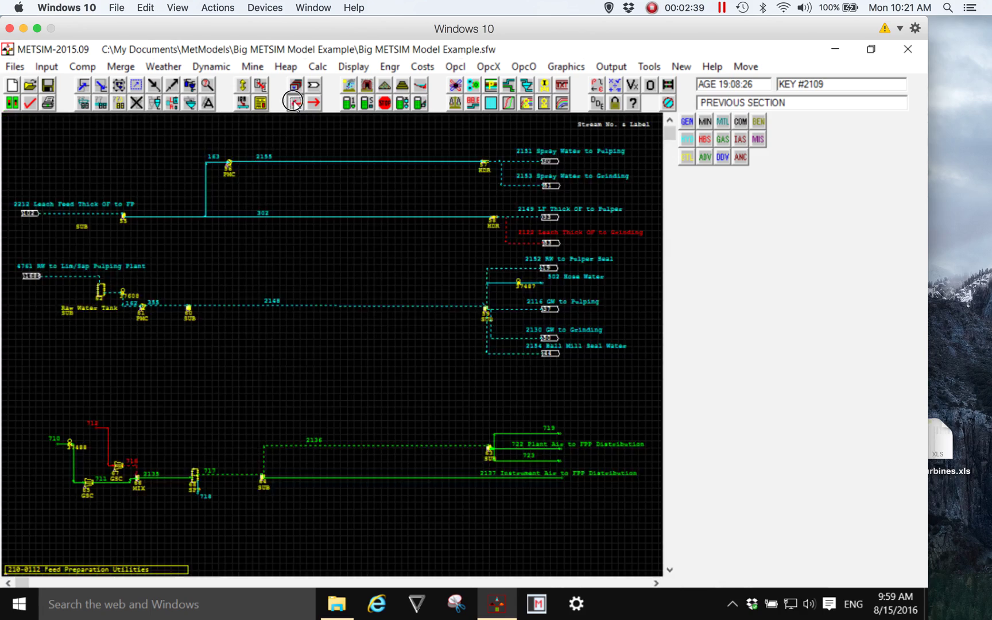
pyautogui.click(294, 103)
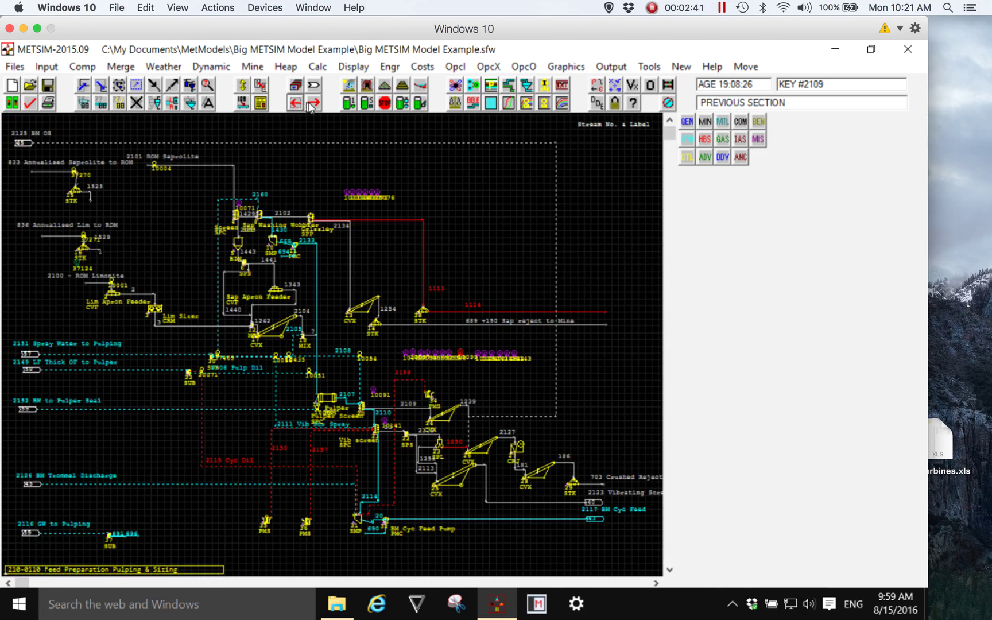
# Page forward eight flowsheet sections
pyautogui.click(314, 104)
pyautogui.click(314, 104)
pyautogui.click(314, 104)
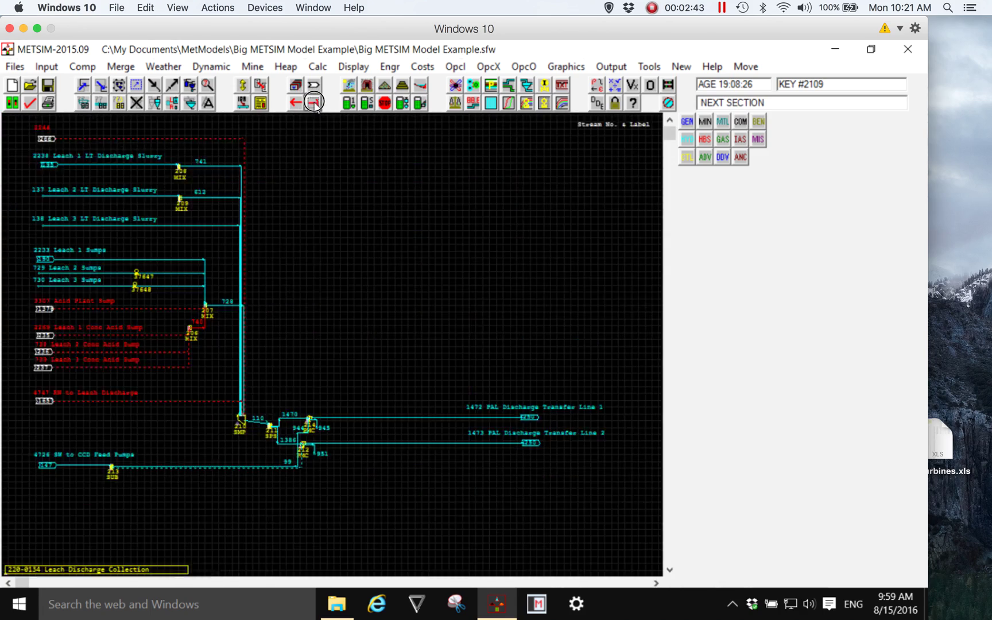
pyautogui.click(314, 103)
pyautogui.click(314, 104)
pyautogui.click(314, 103)
pyautogui.click(314, 104)
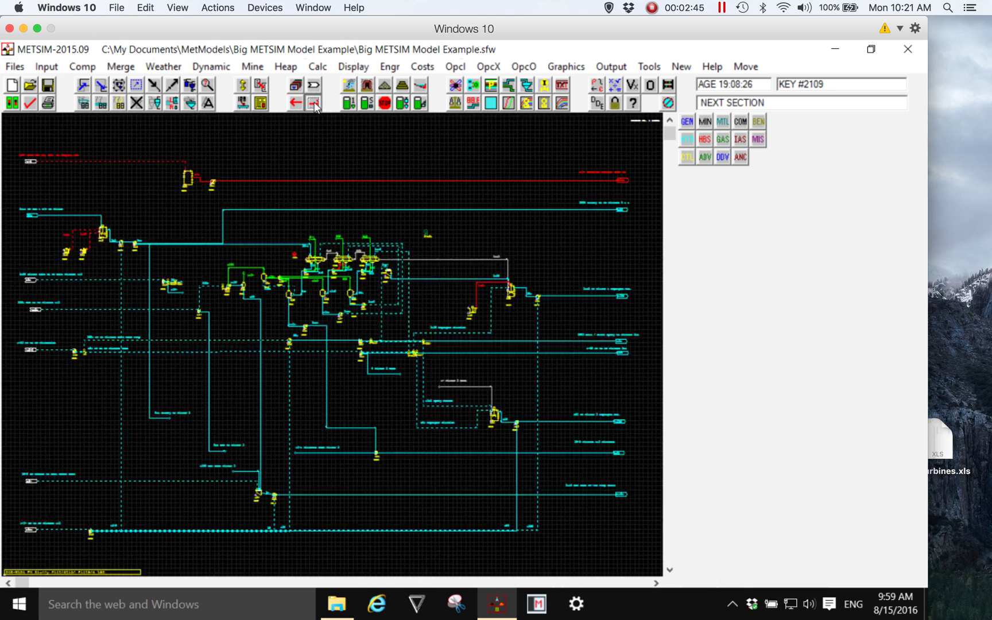
pyautogui.click(314, 104)
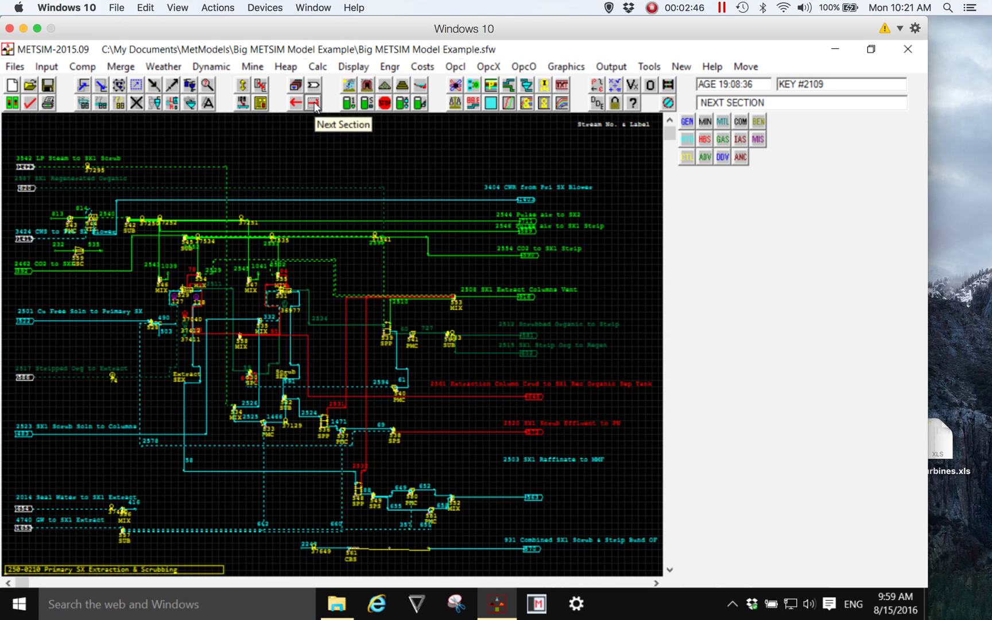
# Page back eight sections, past Leach Acid Feed & Utilities, to the large densely connected section
pyautogui.click(297, 103)
pyautogui.click(296, 103)
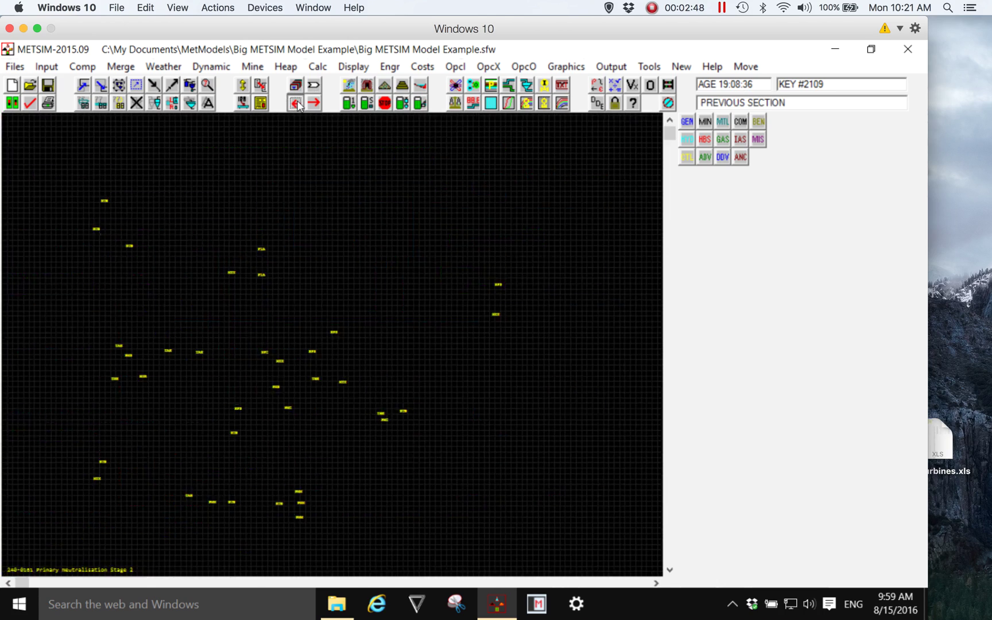
pyautogui.click(296, 103)
pyautogui.click(296, 103)
pyautogui.click(296, 103)
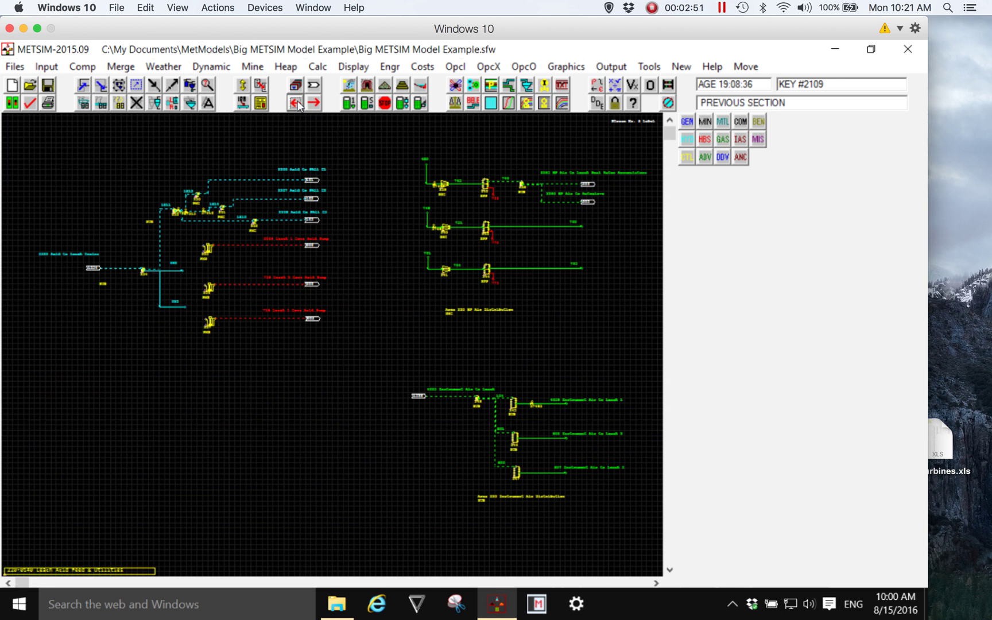
pyautogui.click(296, 103)
pyautogui.click(296, 103)
pyautogui.click(296, 103)
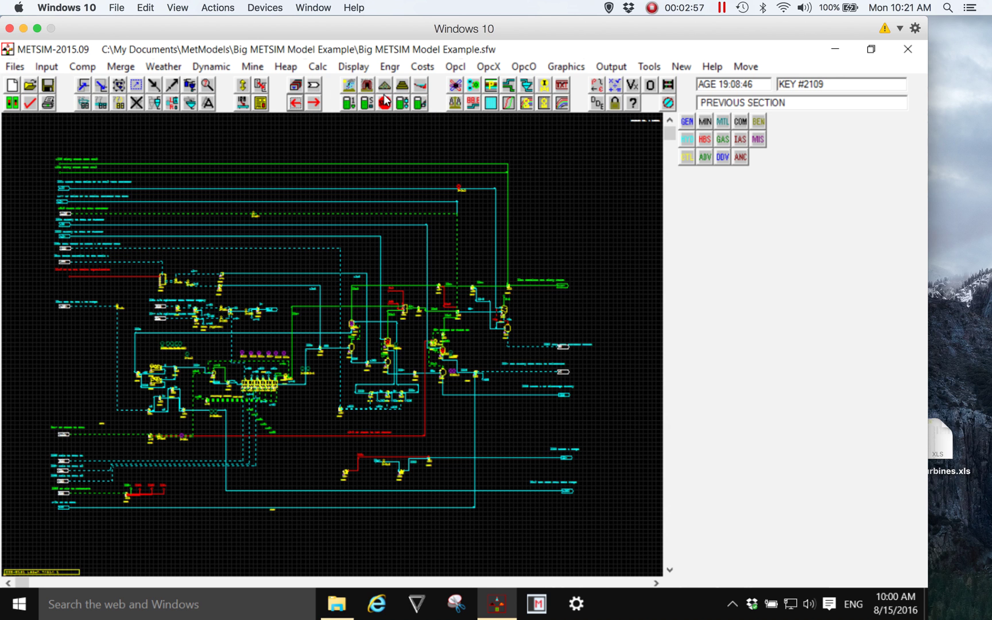
pyautogui.click(154, 86)
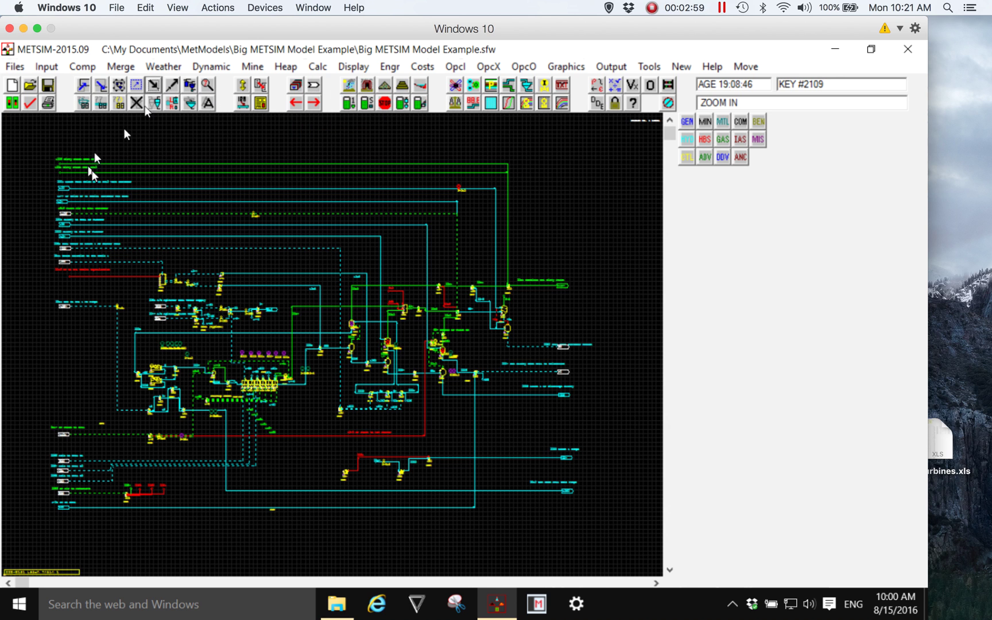
pyautogui.moveTo(27, 140); pyautogui.dragTo(301, 325)
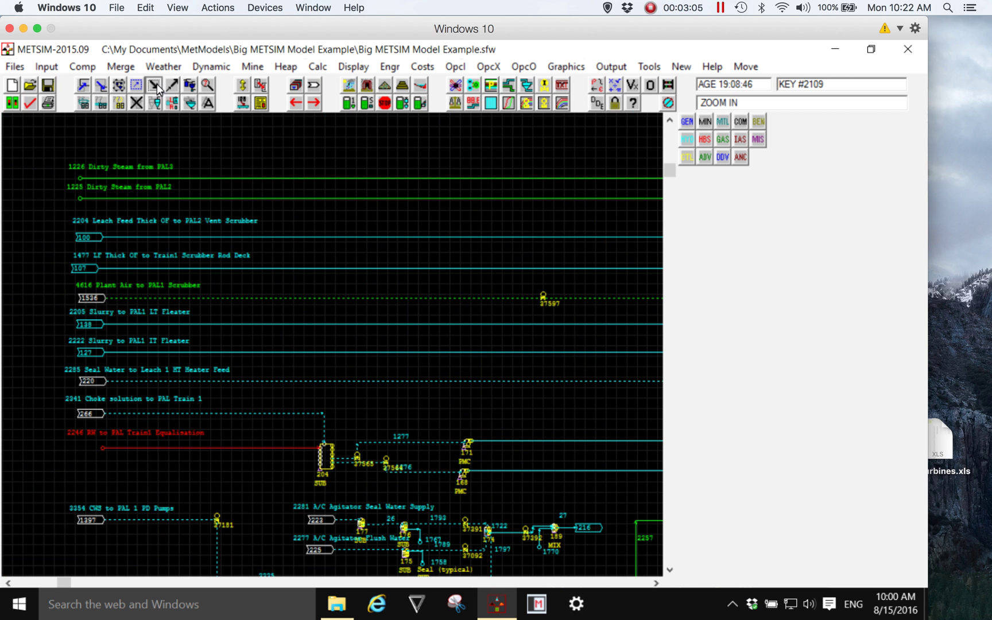
pyautogui.moveTo(42, 141); pyautogui.dragTo(445, 448)
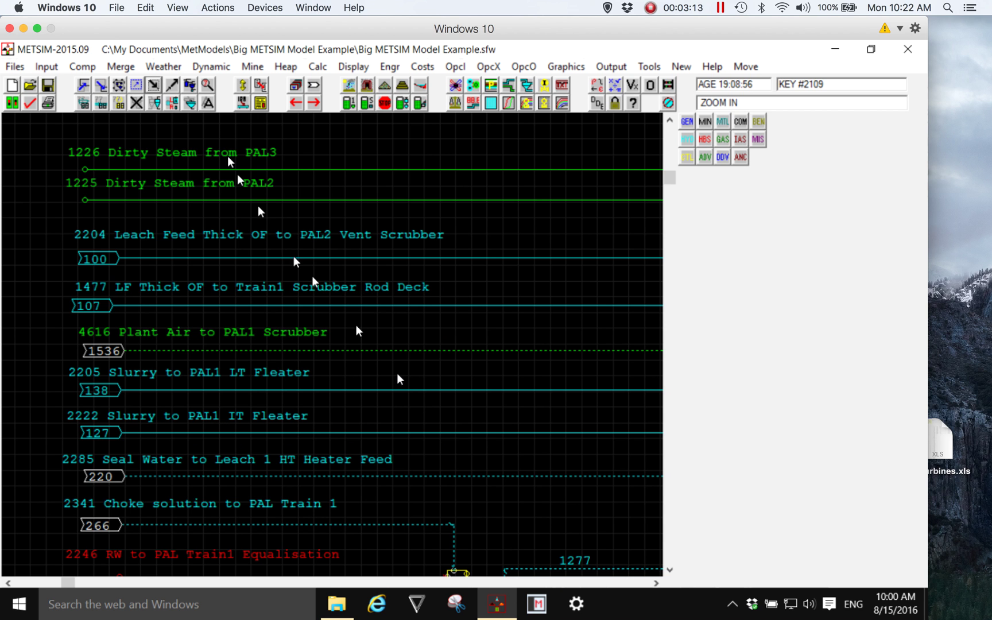
pyautogui.click(172, 85)
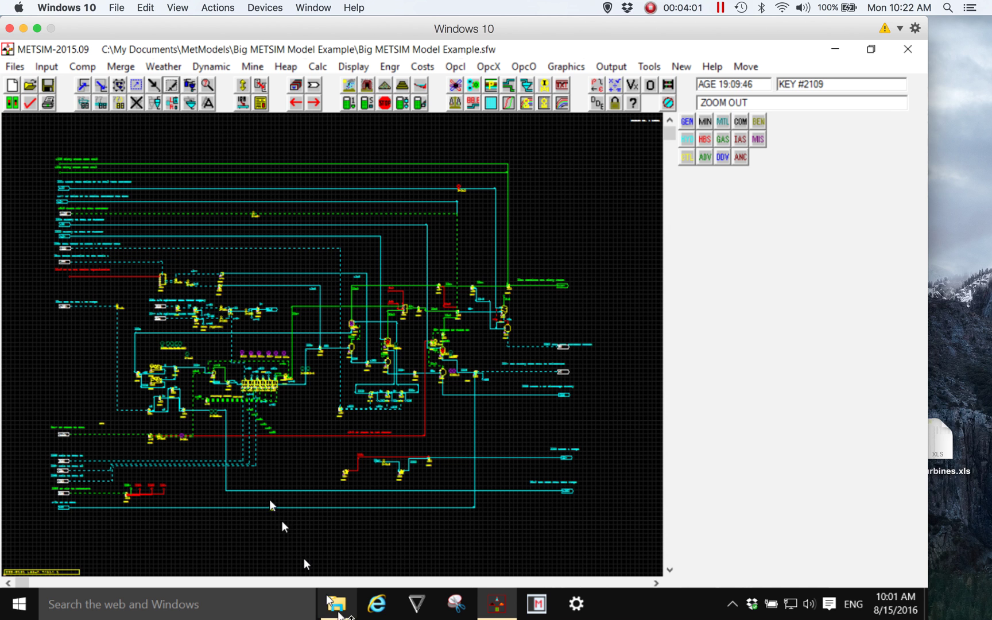
pyautogui.click(338, 604)
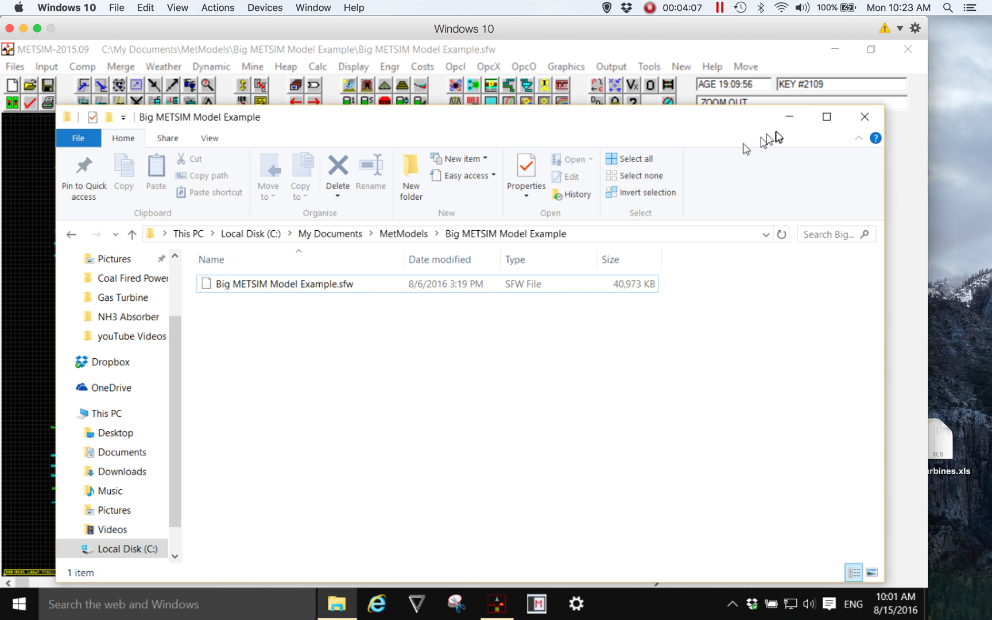
pyautogui.click(789, 121)
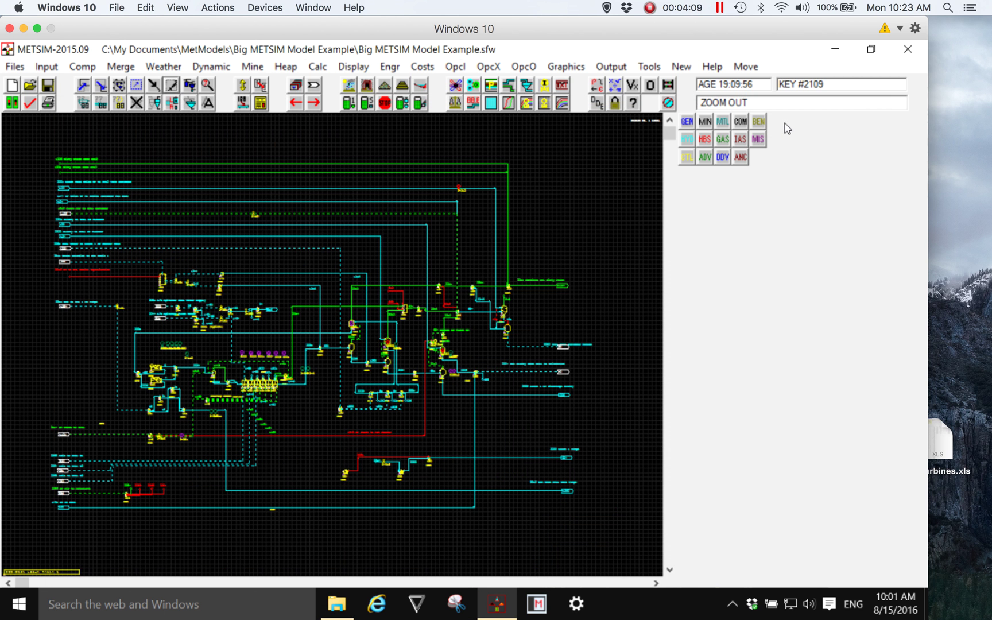